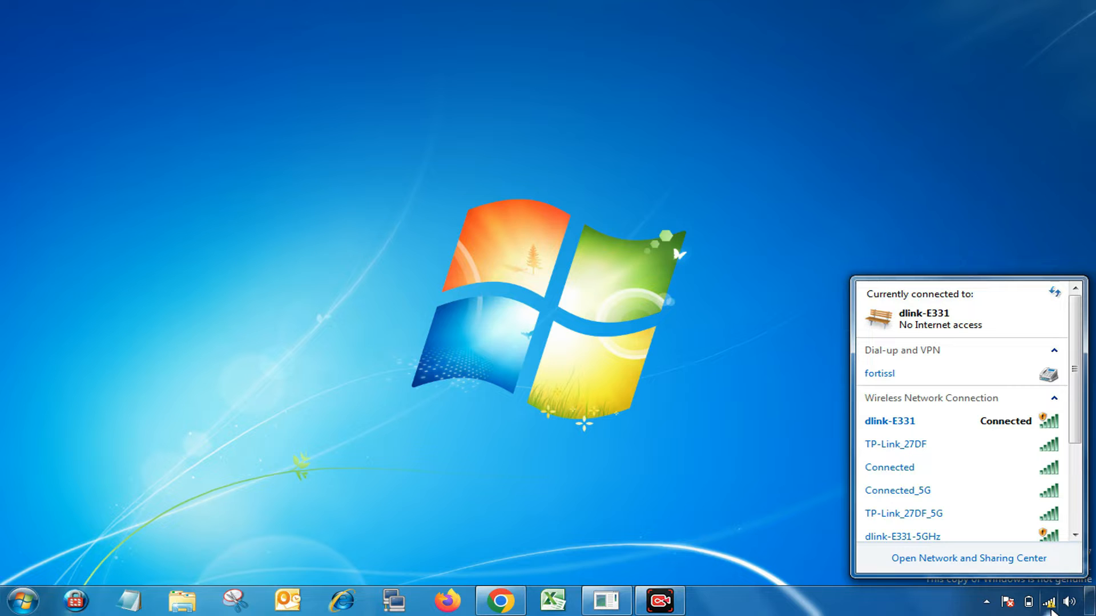
Switch to Google Chrome and open the router's configuration page at 192.168.0.1
click(575, 460)
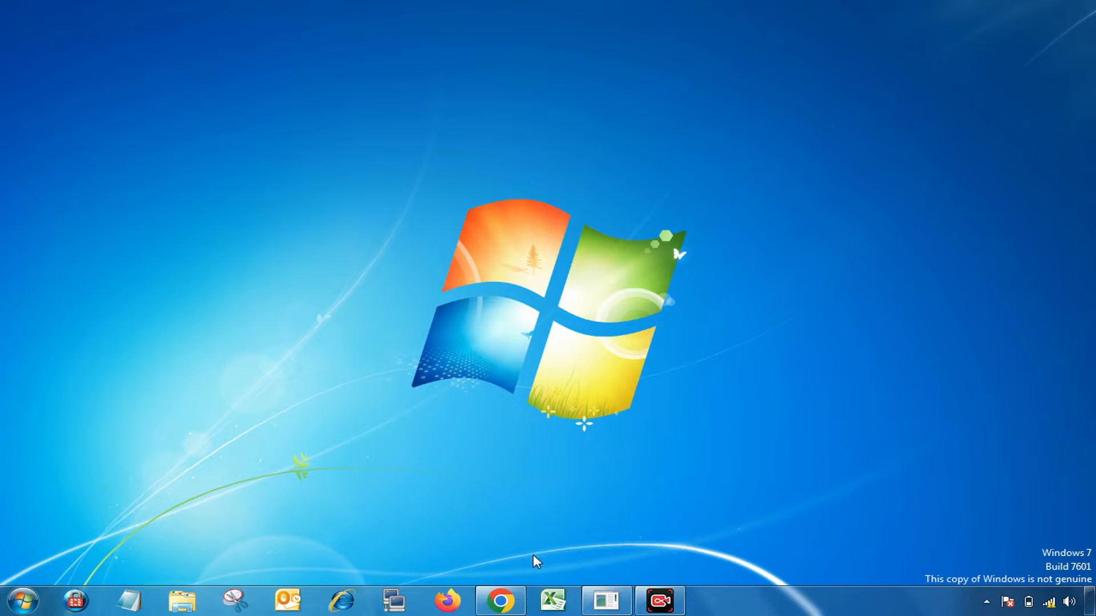
click(497, 605)
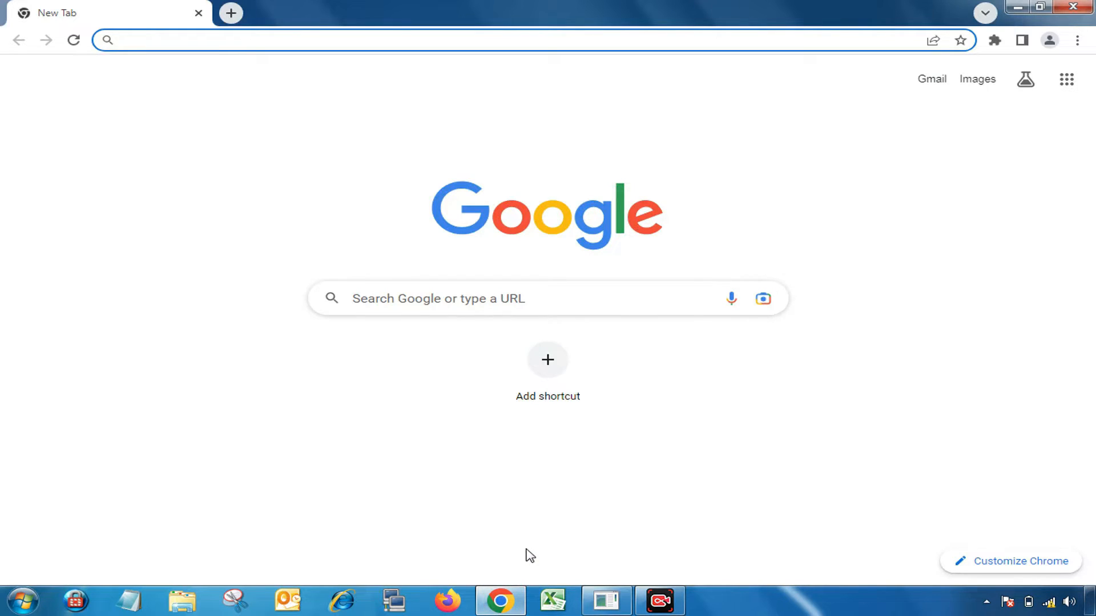
text(192.168.)
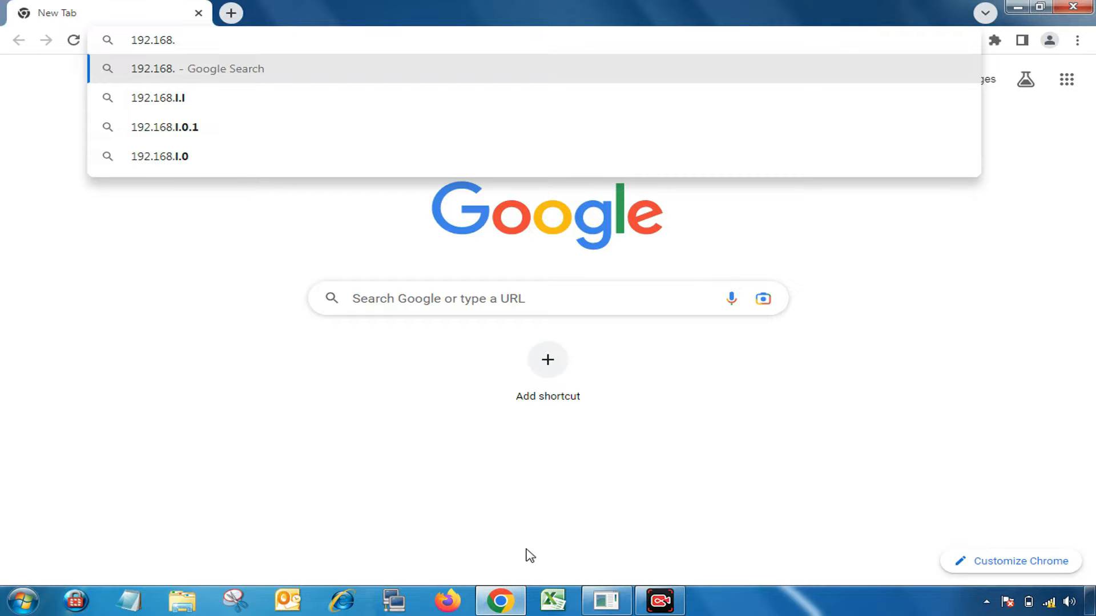
text(0.1)
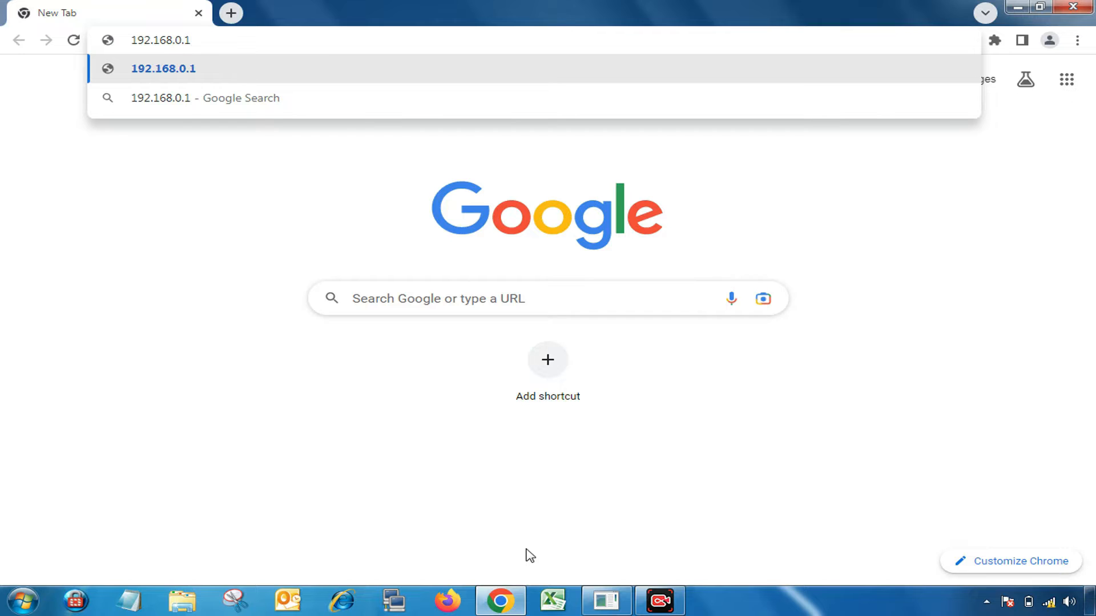
key(Return)
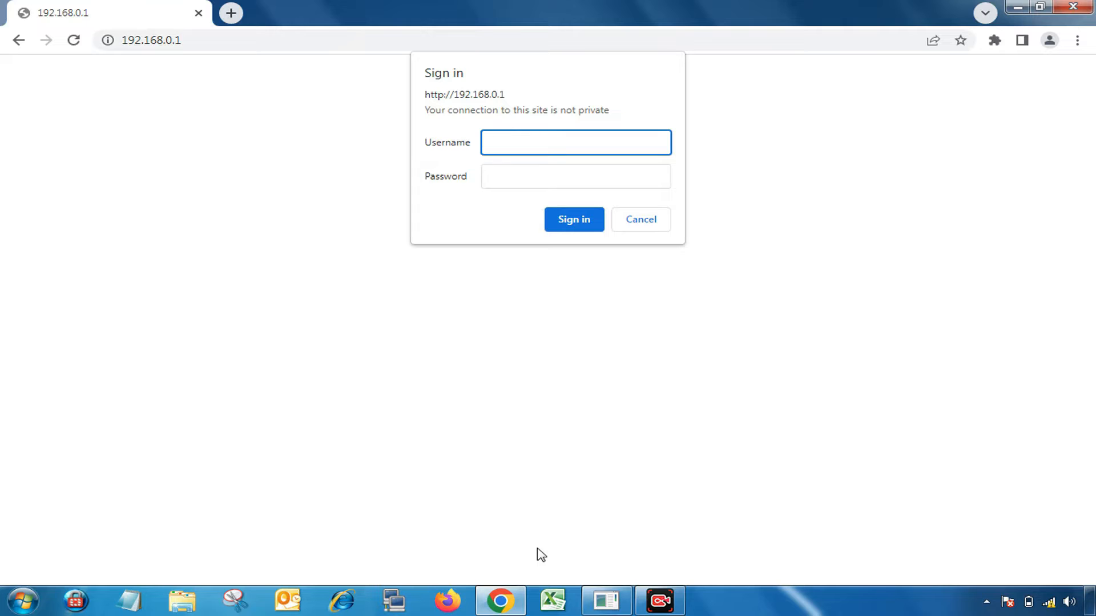
Sign in to the router with the username admin and the account password
key(Tab)
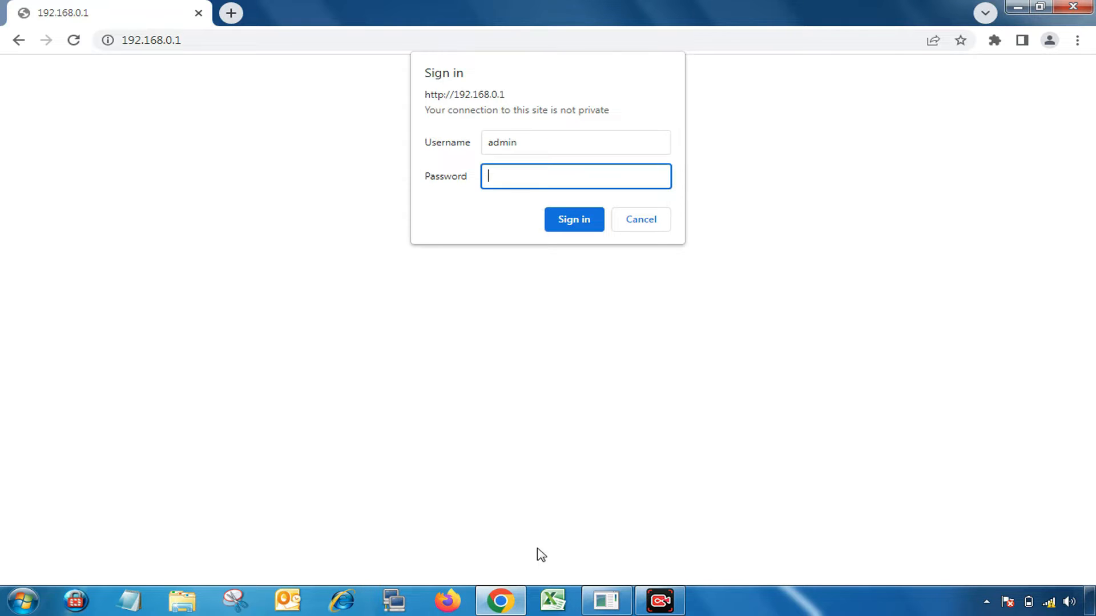
click(573, 217)
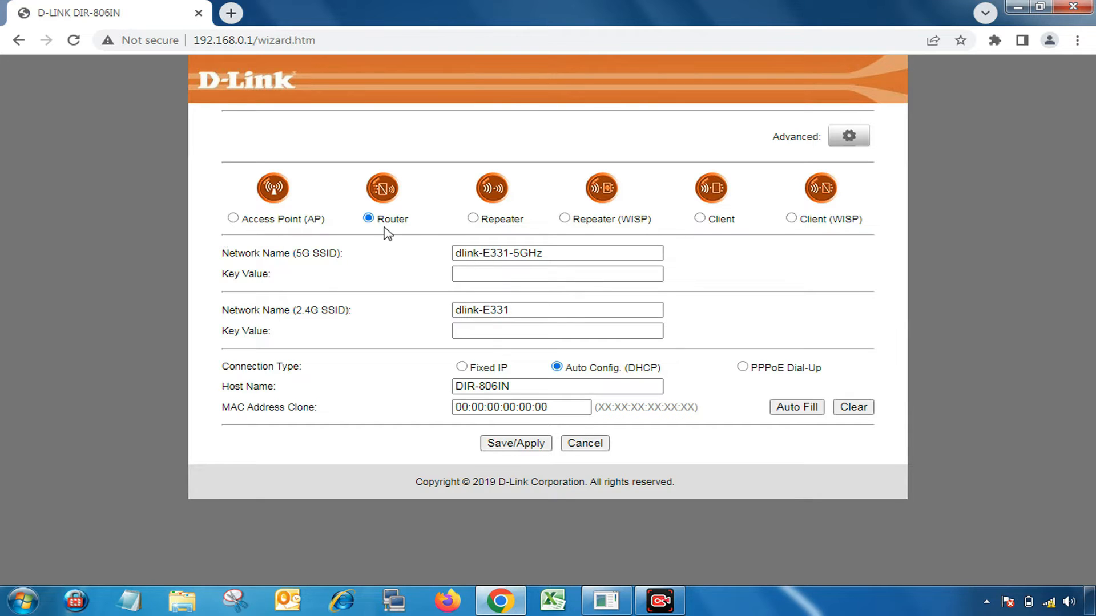
Set the router to Repeater mode with automatic LAN IP configuration and WLAN2 (2.4G) as the uplink interface
click(475, 220)
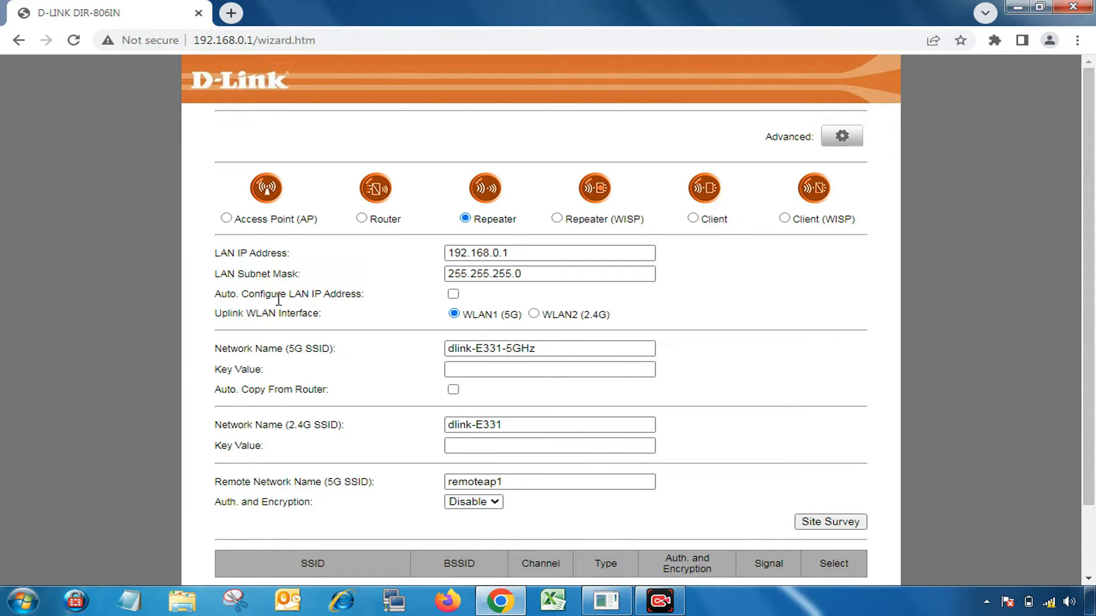
click(453, 294)
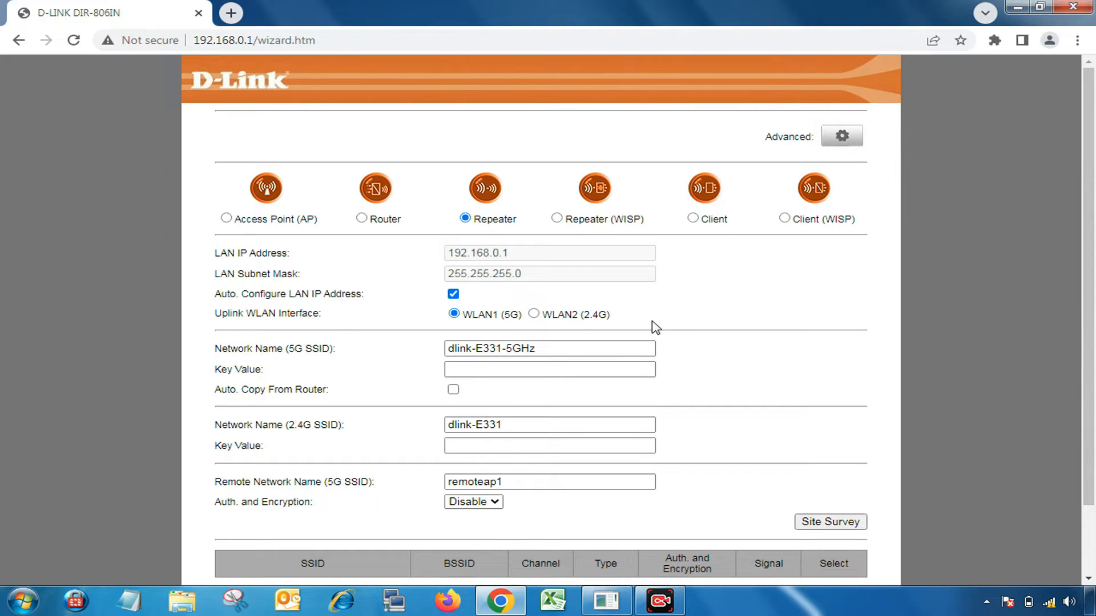
click(534, 314)
Name the 5G network dlink-WiFi-Repeater-5GHz and the 2.4G network dlink-WiFi-Repeater-2.4GHz, entering a Wi-Fi key value for each
drag(217, 351, 364, 355)
click(278, 378)
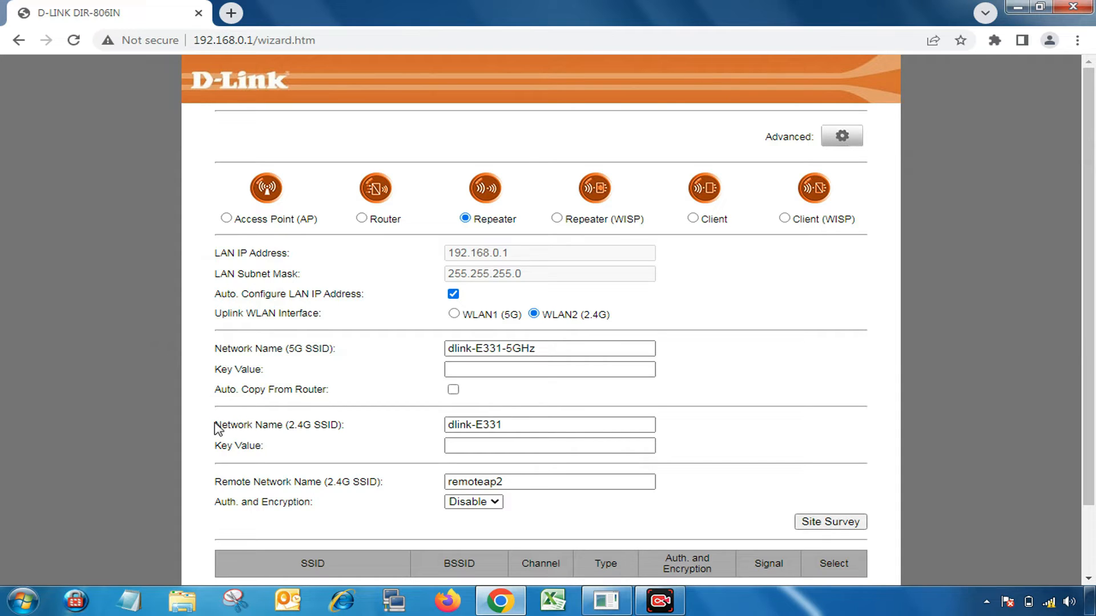
drag(216, 426, 342, 425)
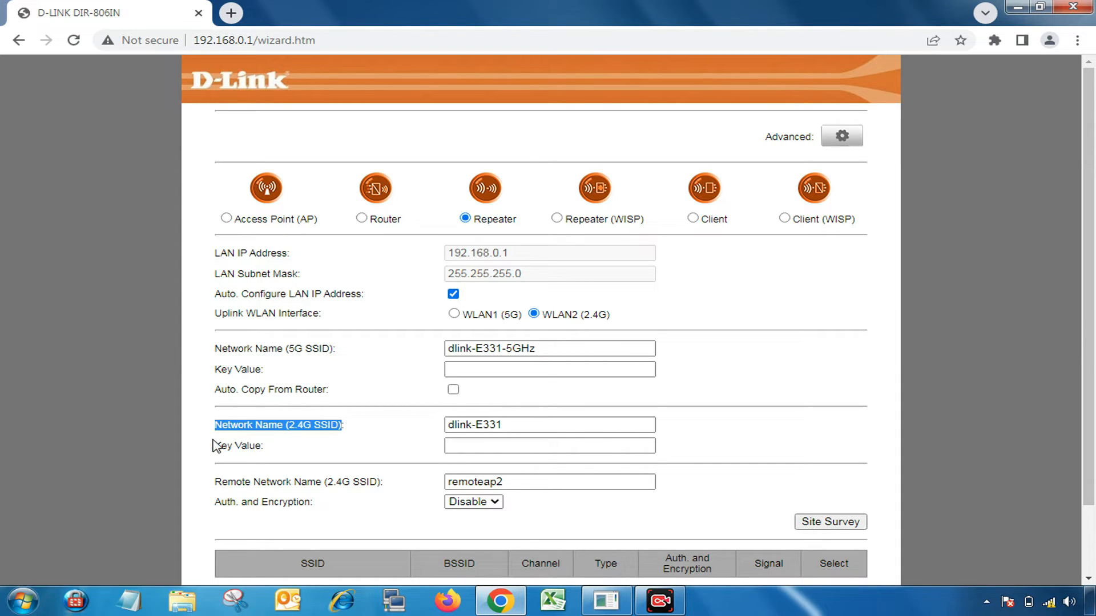
drag(216, 447, 269, 448)
click(283, 447)
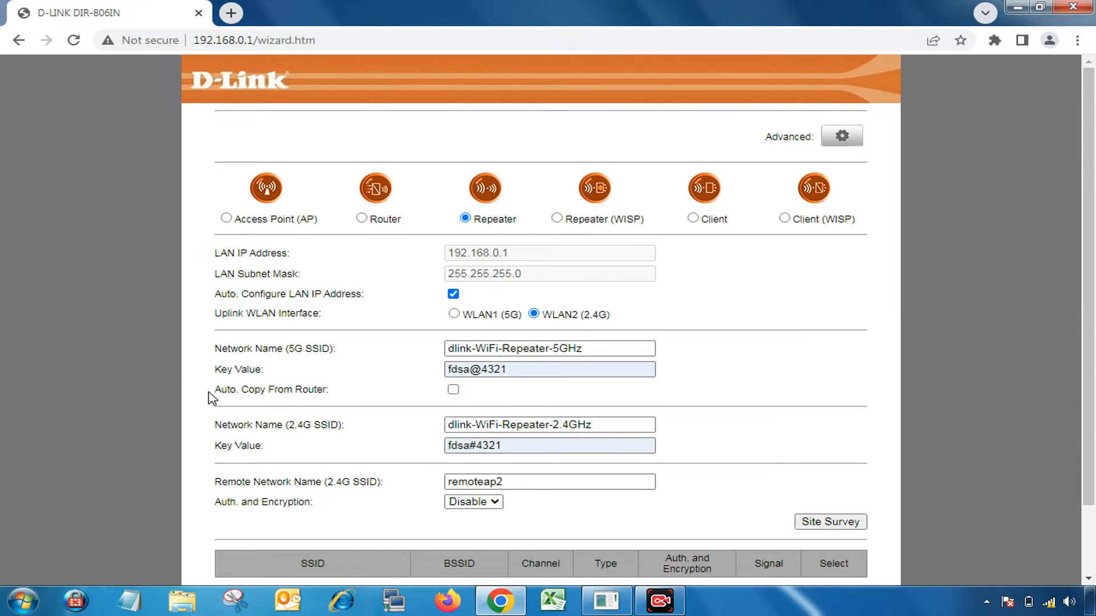
drag(213, 392, 334, 398)
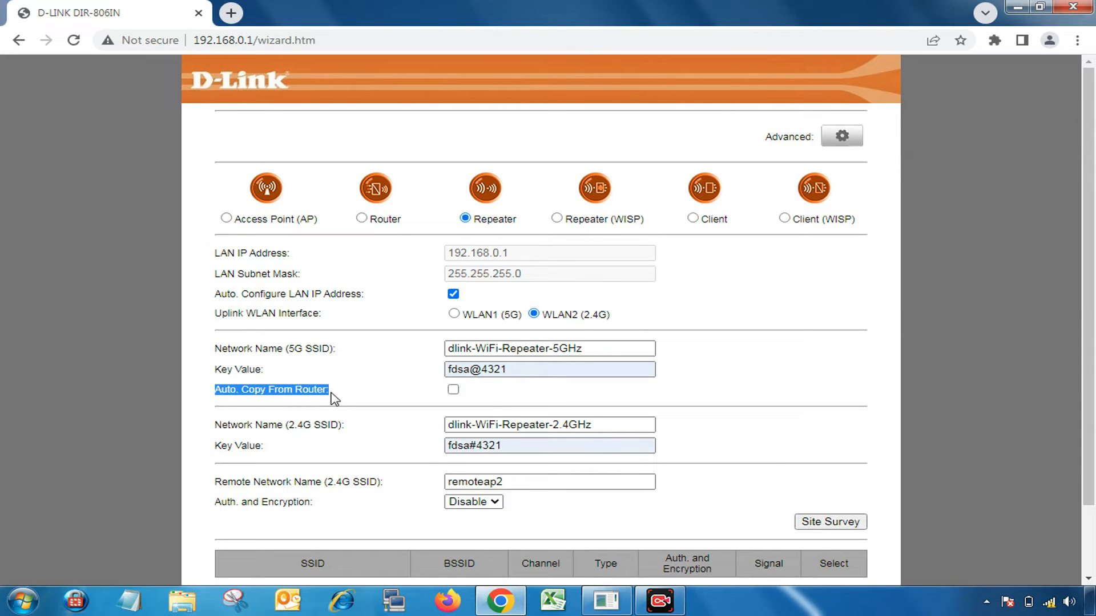
click(455, 392)
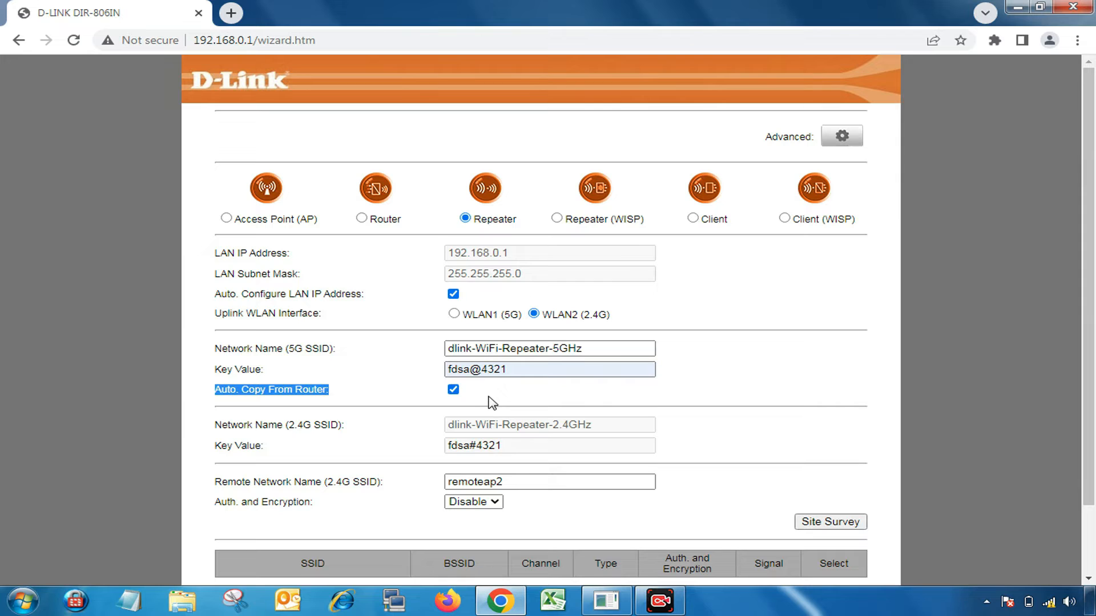
click(453, 390)
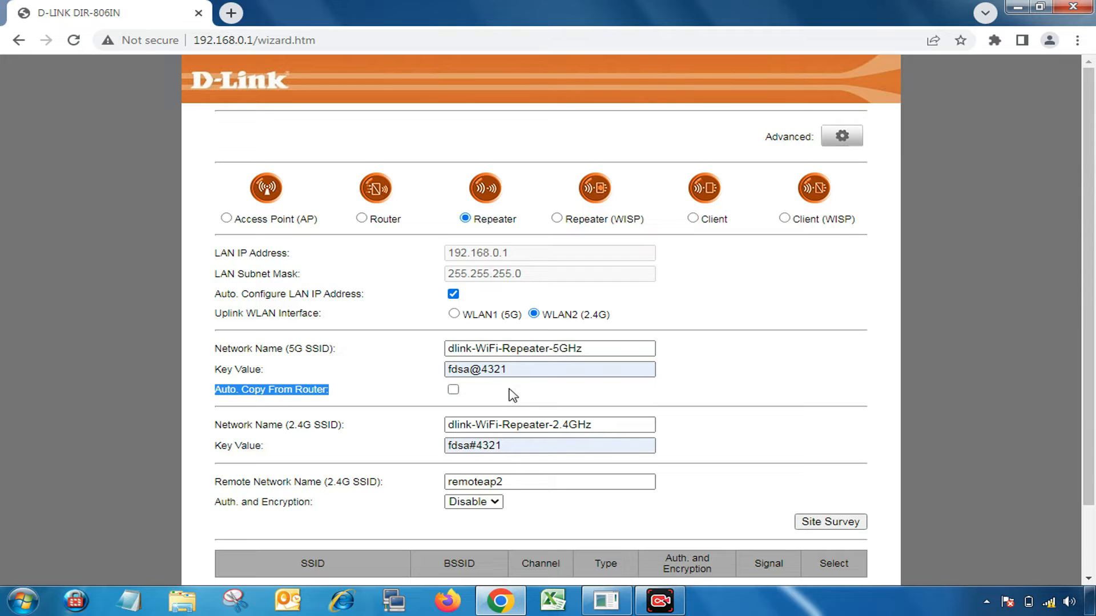
click(678, 288)
Run a site survey of nearby networks and select TP-Link_27DF as the remote 2.4G network
scroll(679, 289, down, 2)
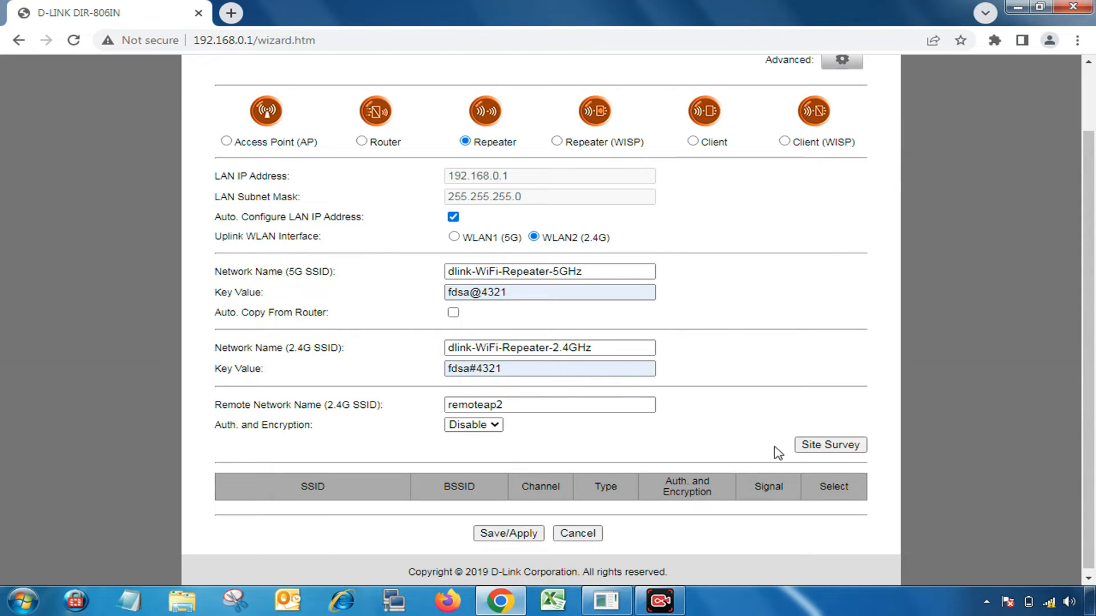
click(822, 447)
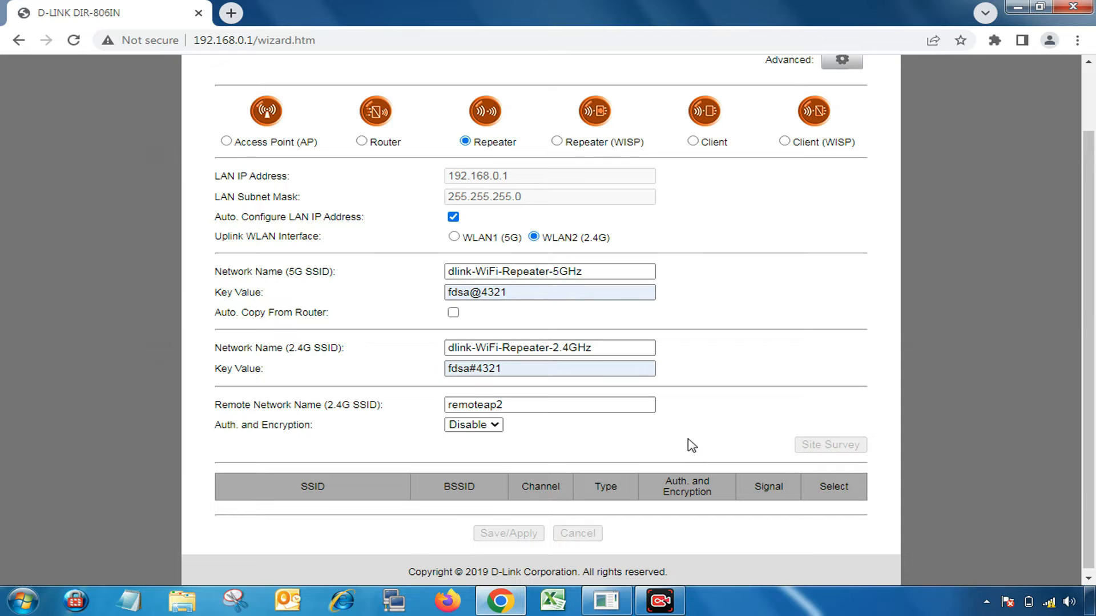
scroll(685, 436, down, 1)
scroll(682, 421, down, 2)
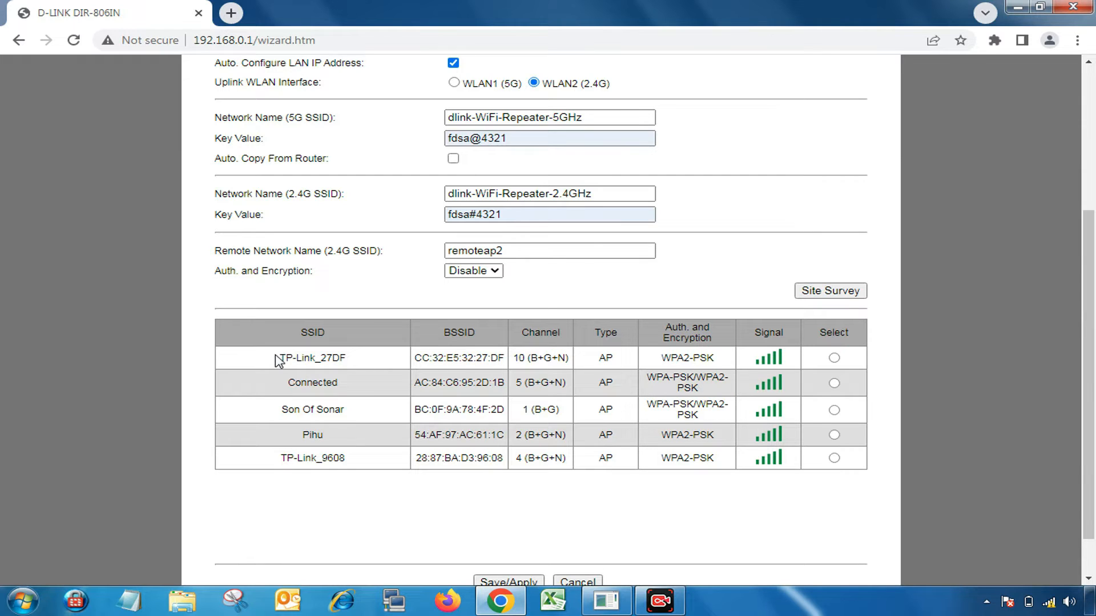
drag(278, 360, 354, 360)
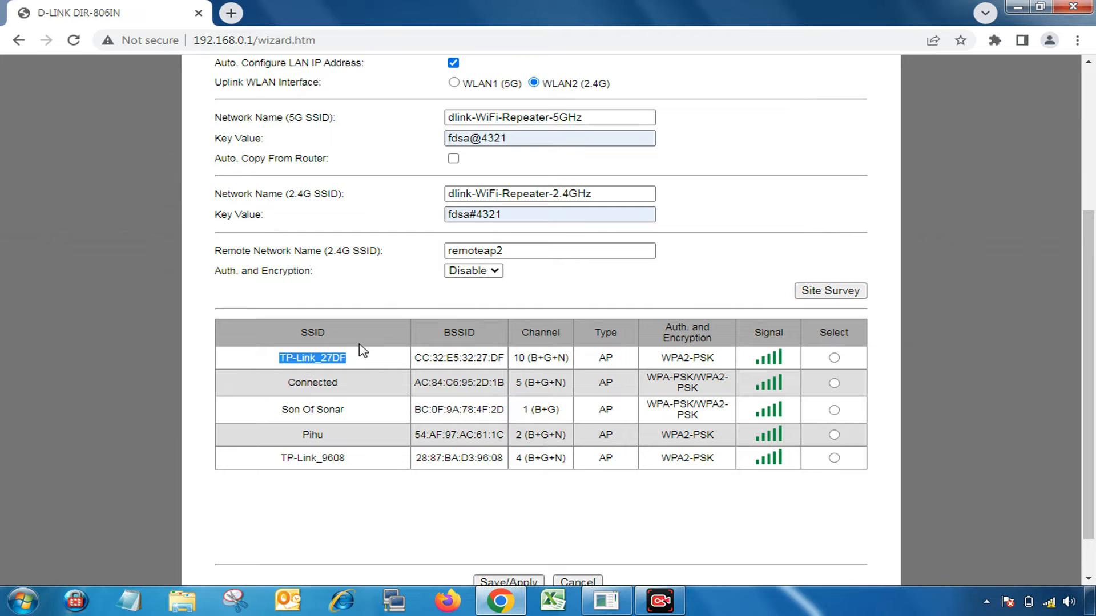
click(834, 357)
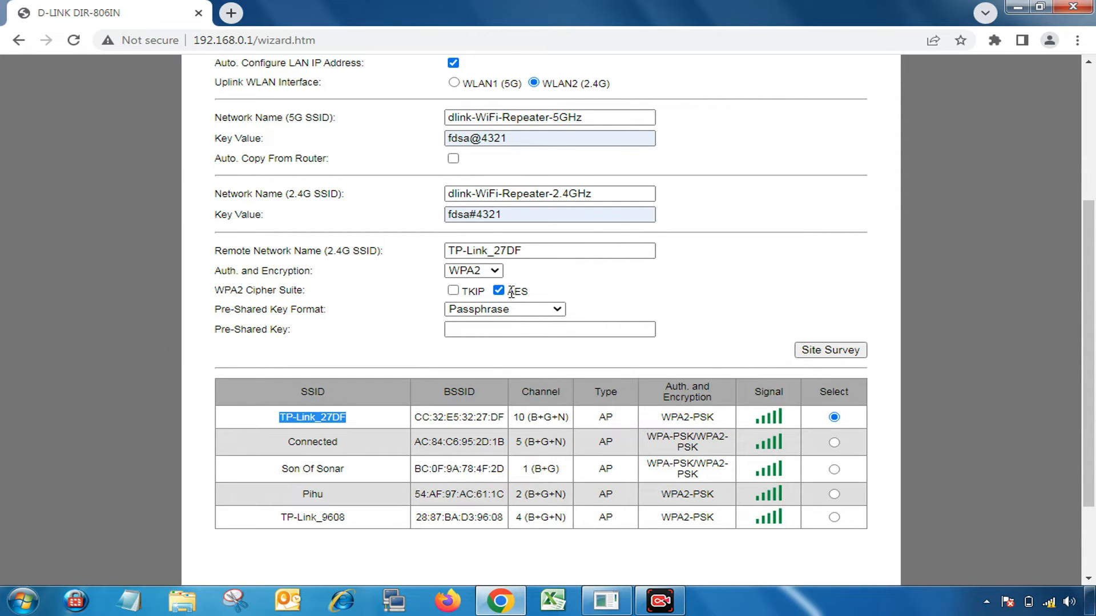
click(246, 347)
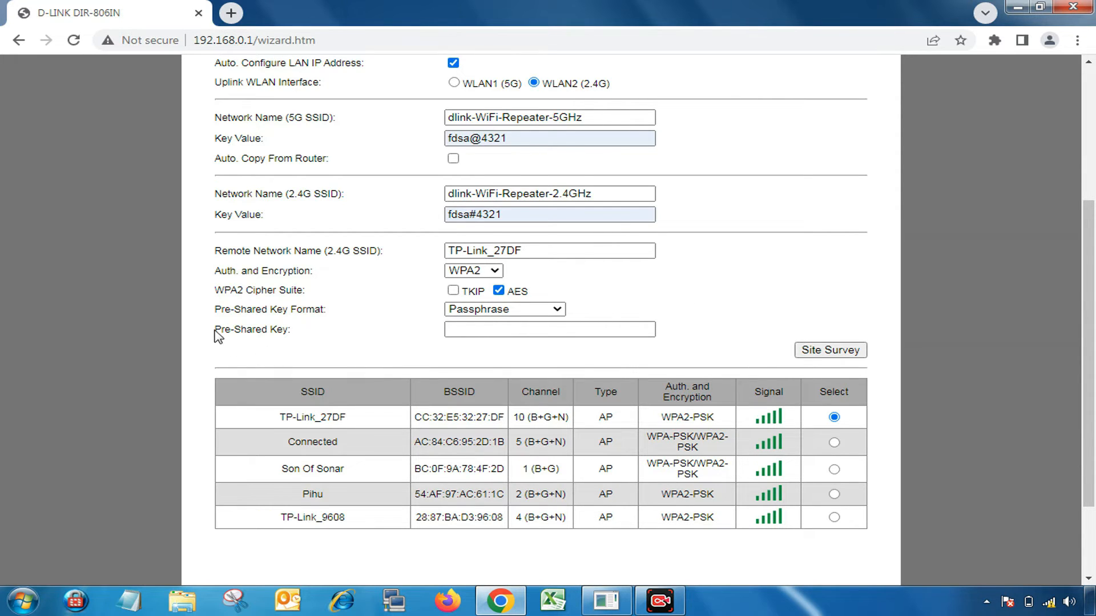
Enter the pre-shared key of the TP-Link_27DF network, and save and apply the repeater settings
drag(214, 331, 292, 332)
click(315, 346)
click(534, 249)
drag(537, 251, 440, 251)
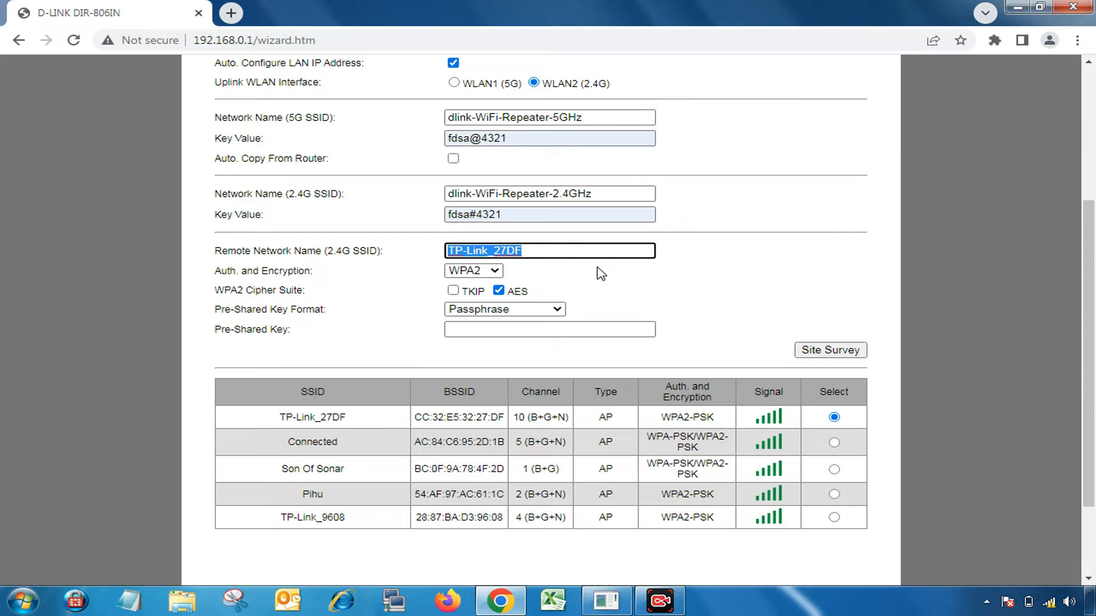
click(526, 329)
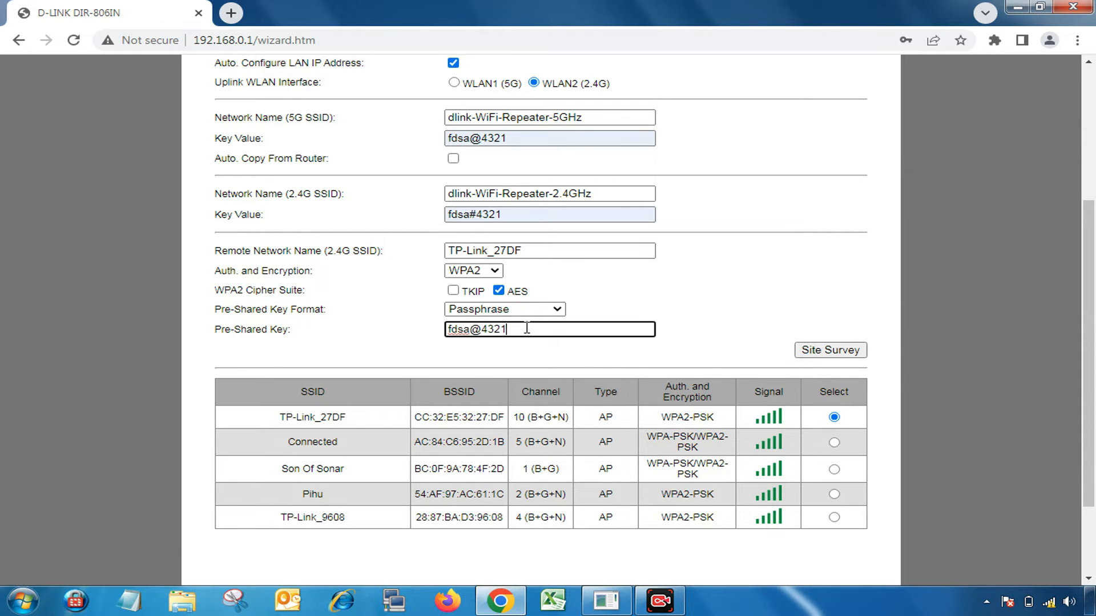
click(677, 281)
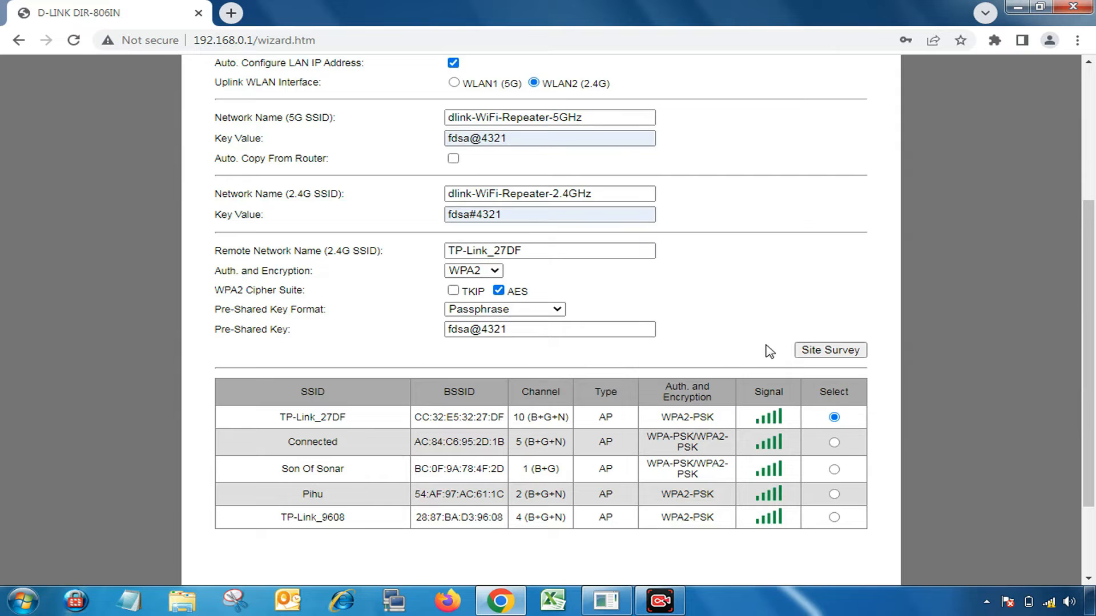
scroll(711, 350, down, 2)
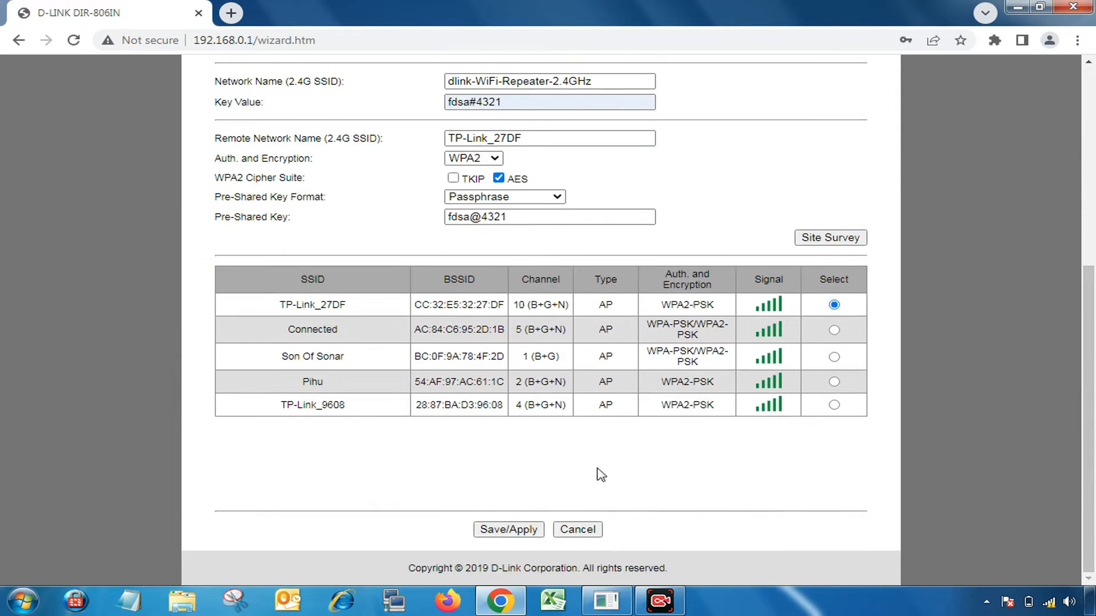
click(498, 530)
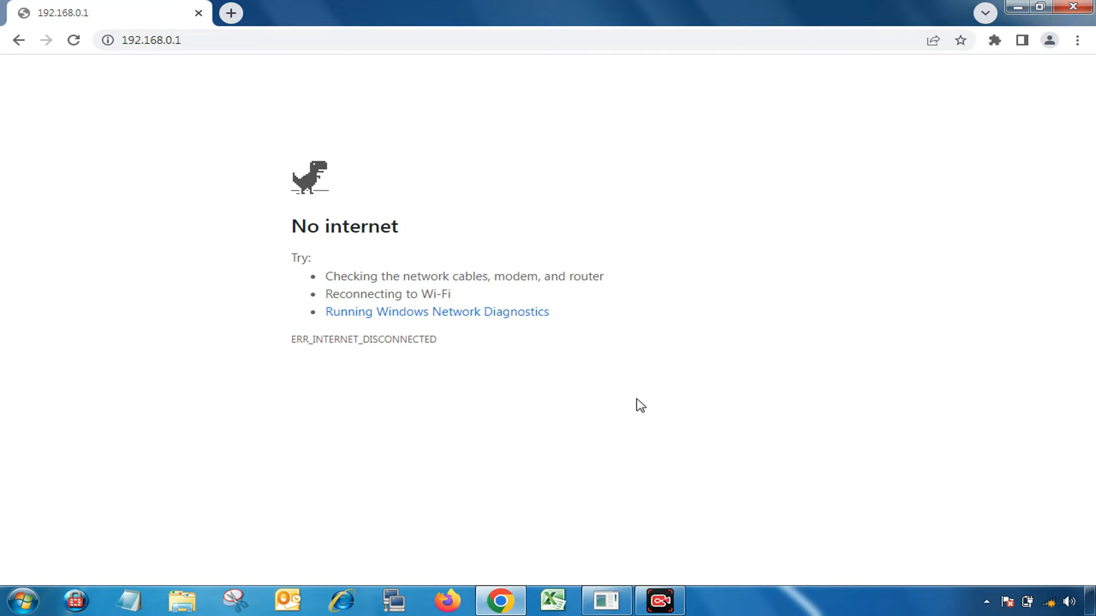
Connect the computer to the dlink-WiFi-Repeater-2.4GHz wireless network using its network security key
click(1049, 602)
click(1075, 536)
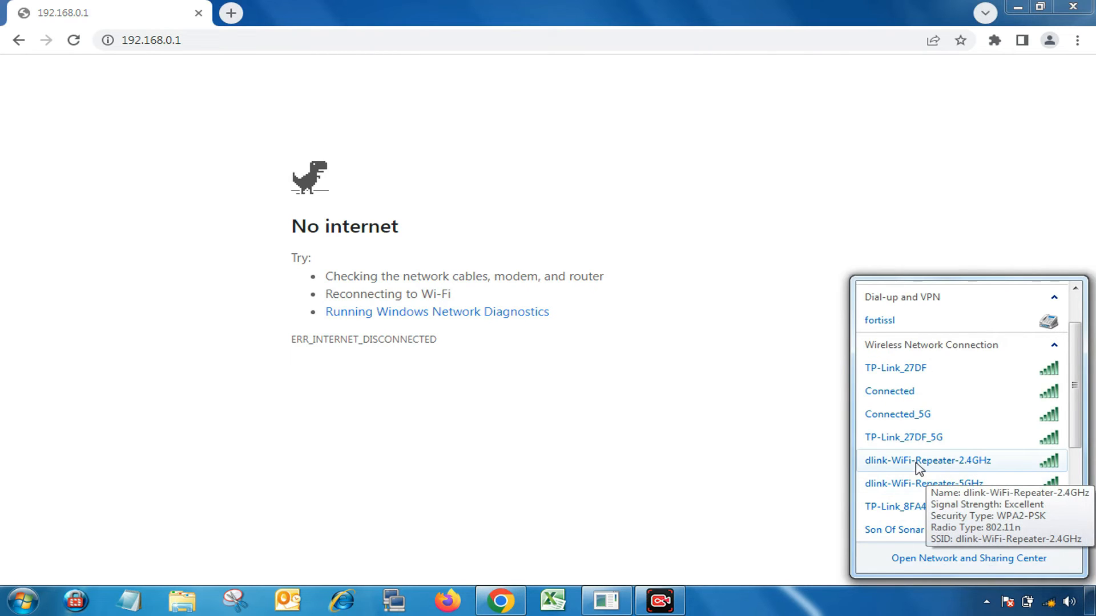
click(969, 459)
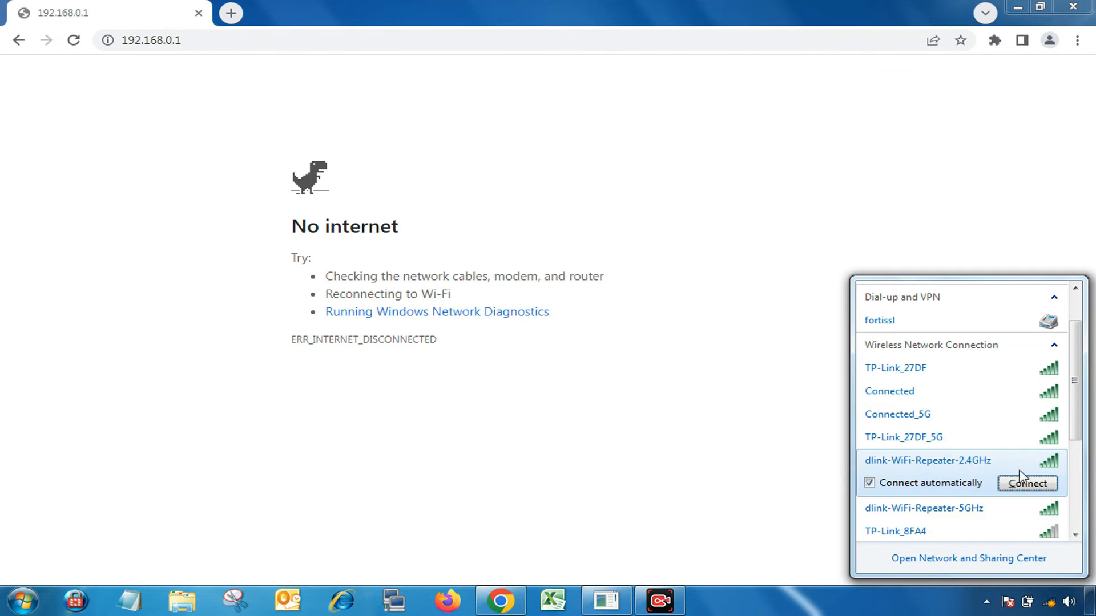
click(1027, 485)
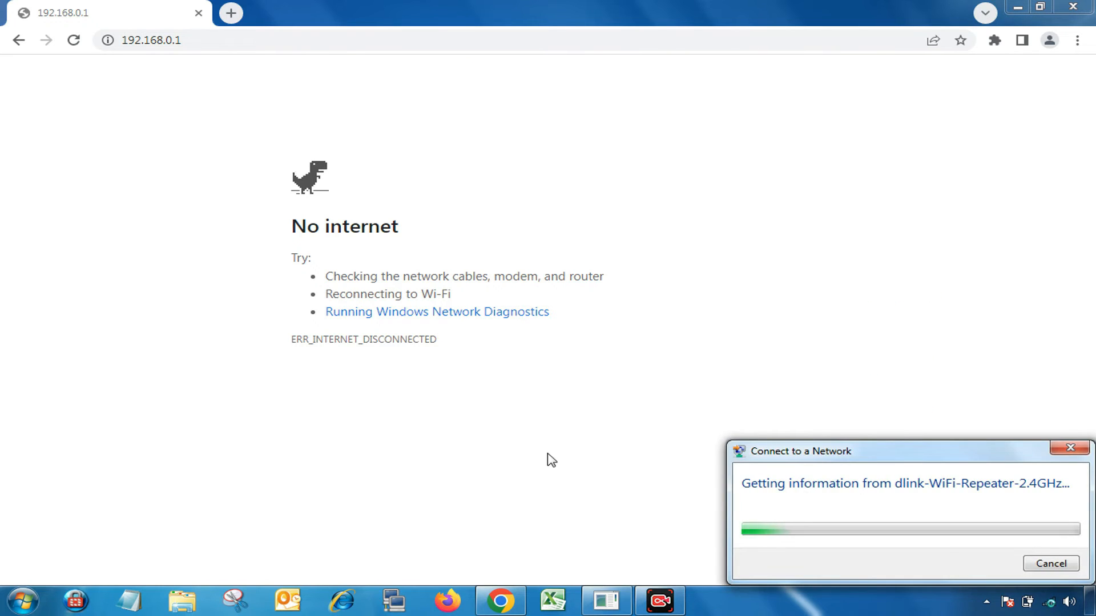
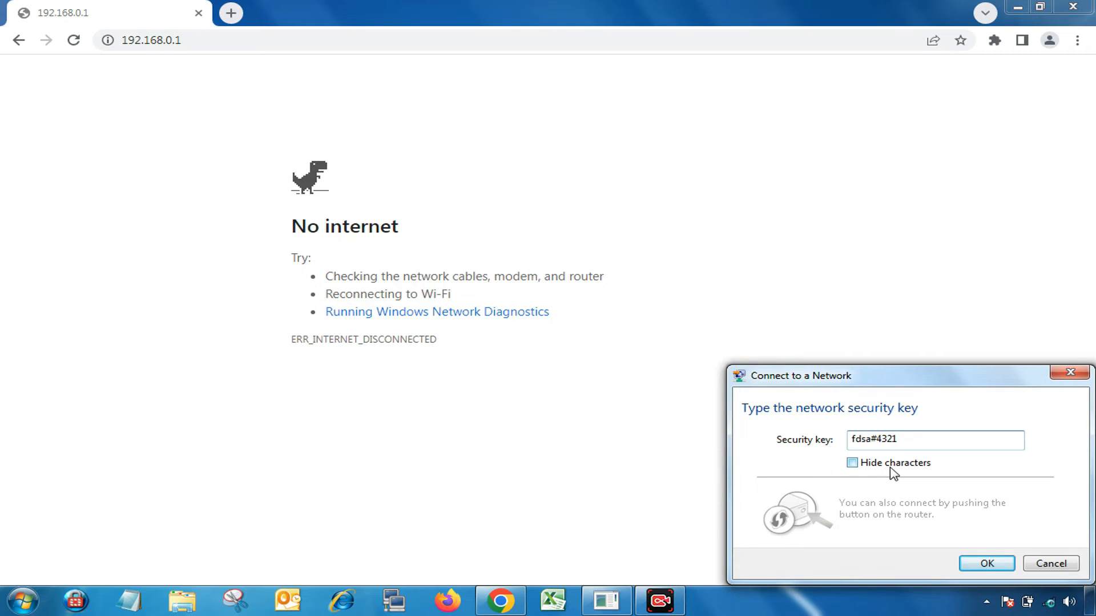
click(985, 564)
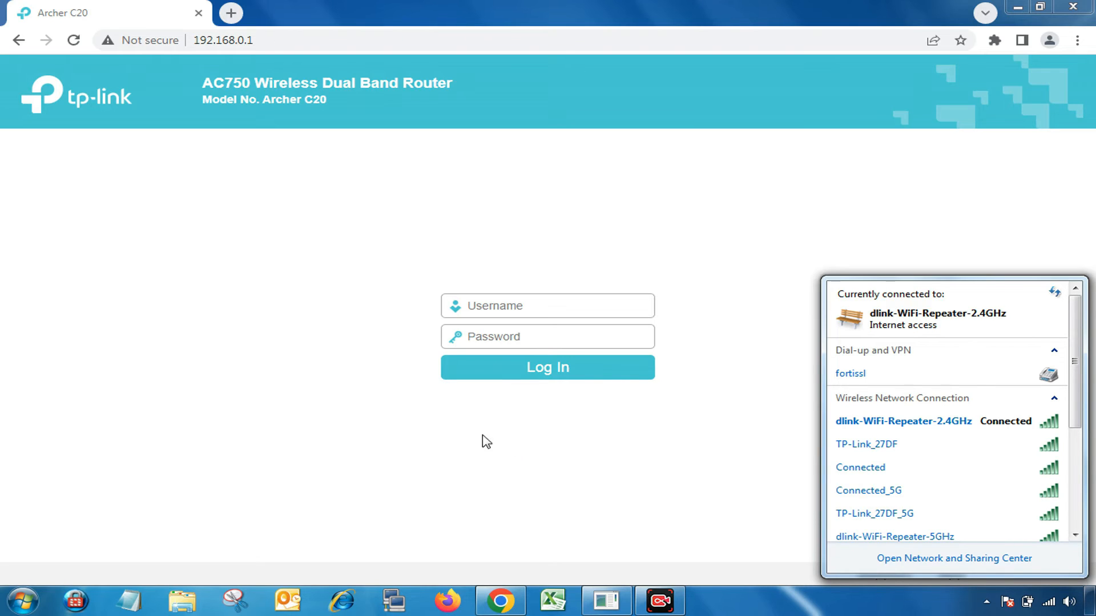
click(388, 433)
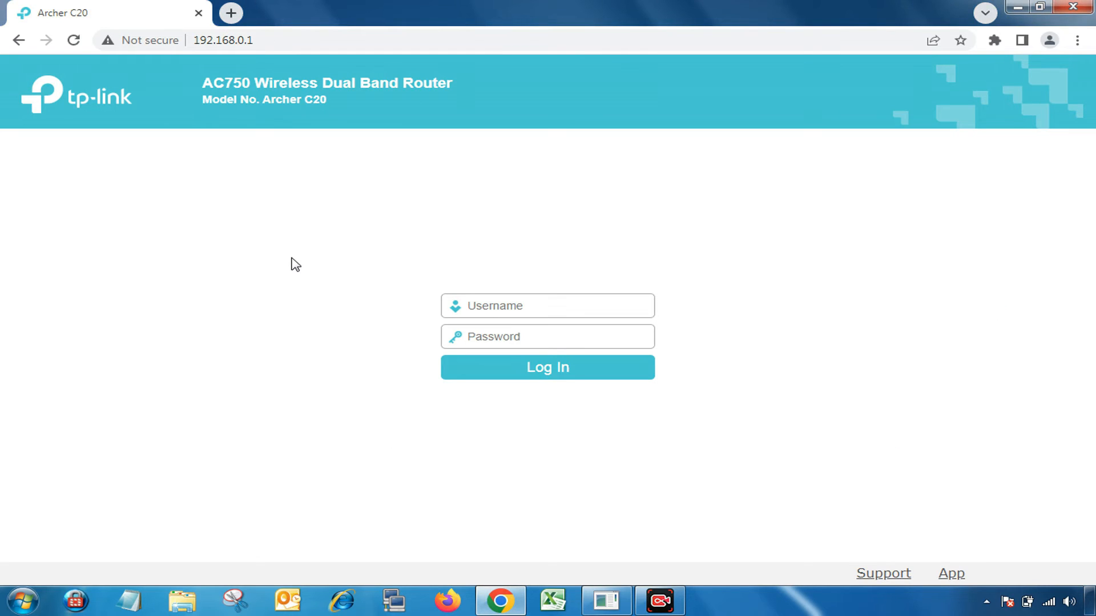
Open fast.com in a new browser tab to test the internet speed
click(239, 20)
text(fa)
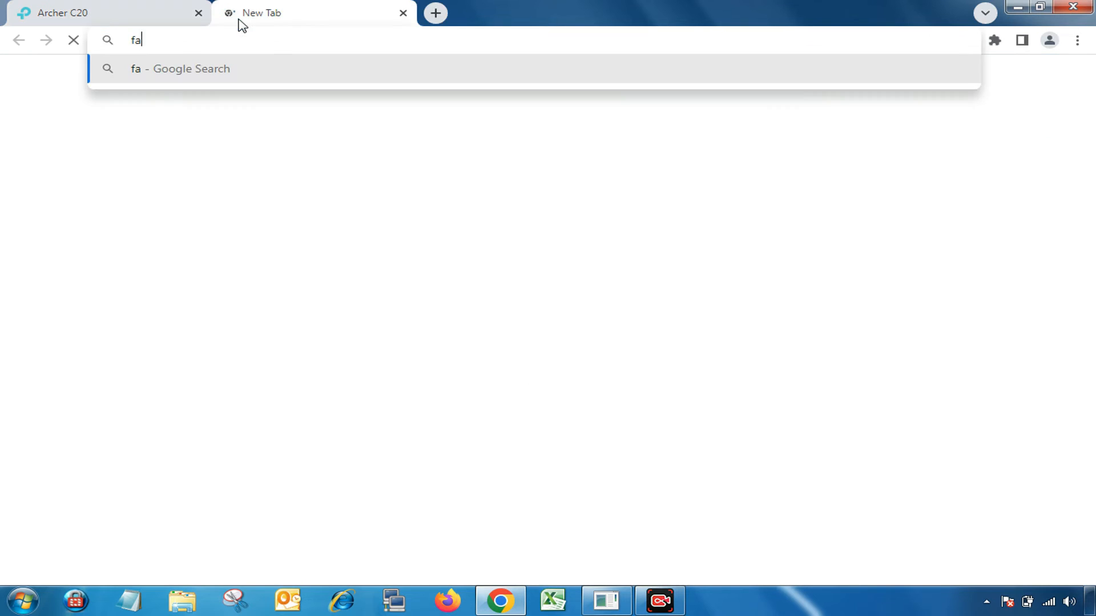
text(st.co)
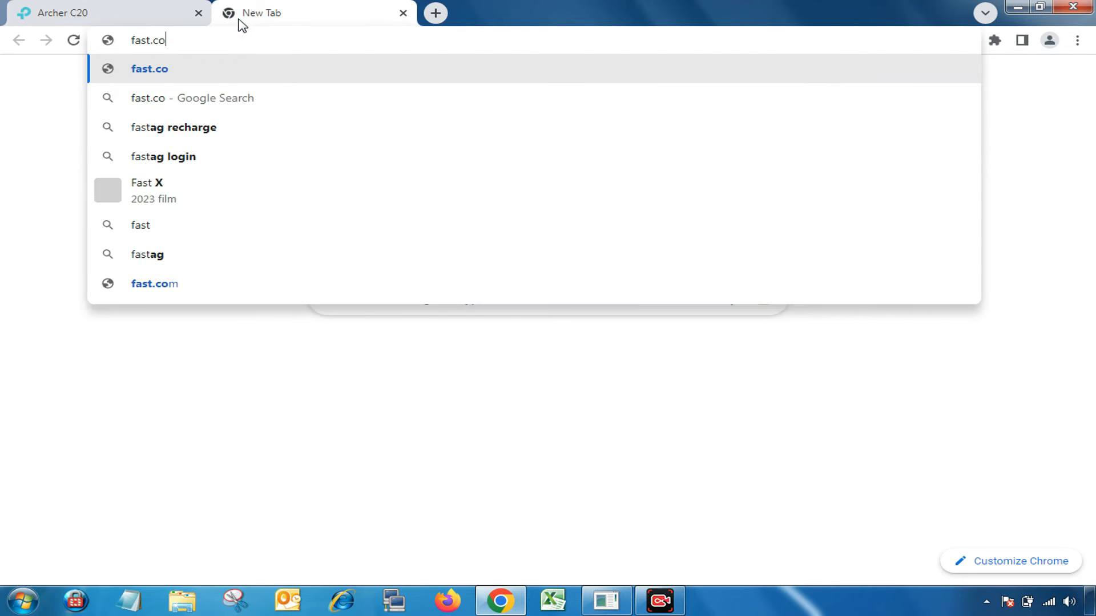
text(m)
key(Return)
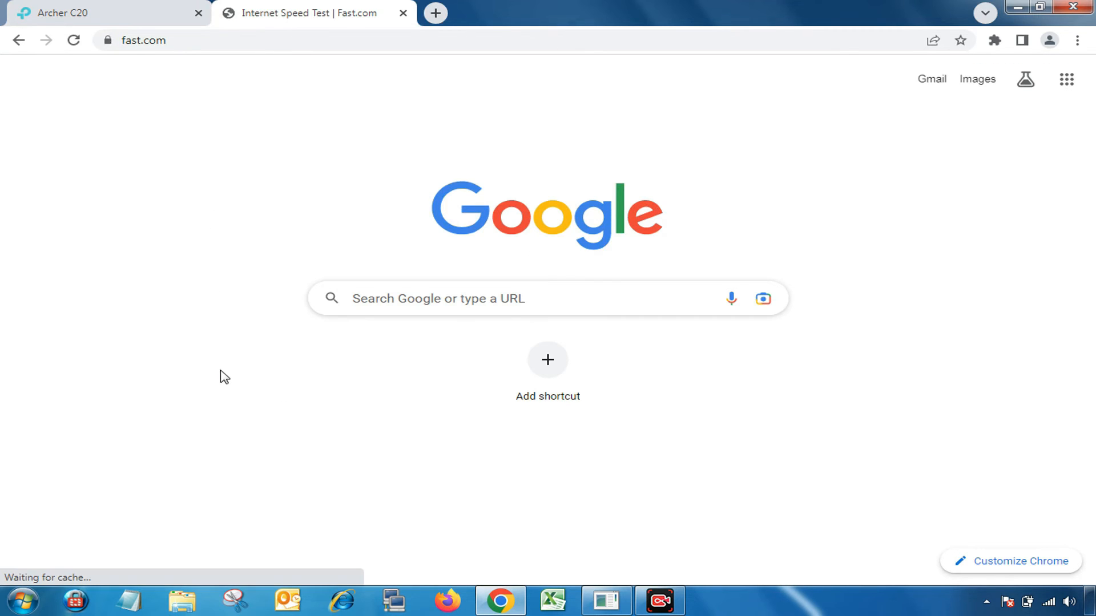
Show the computer's current wireless network connection while the speed test runs
click(1052, 602)
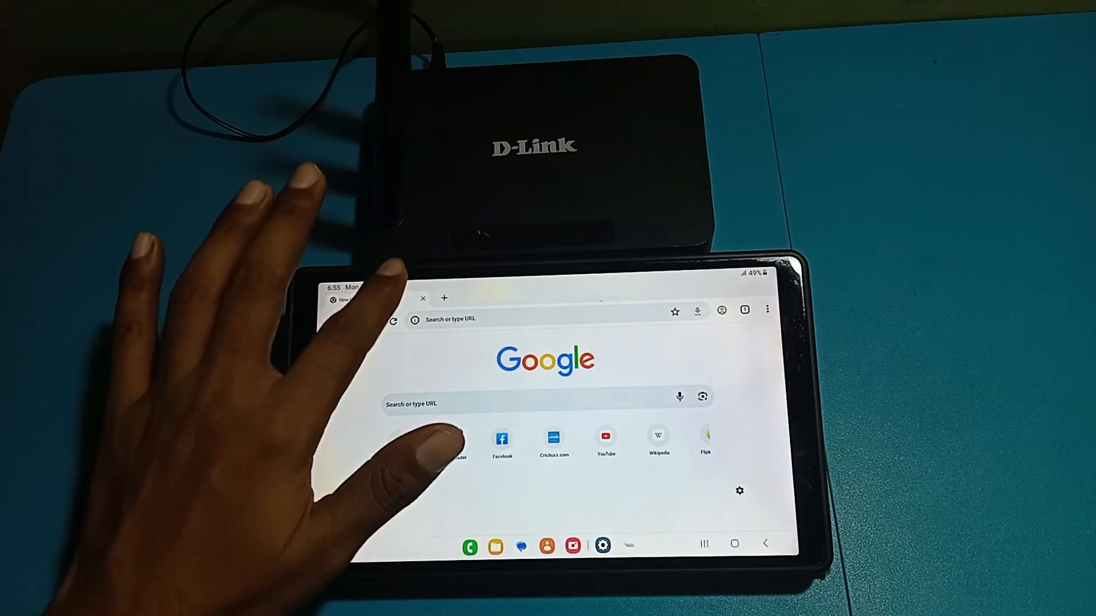
Switch to the tablet's Wi-Fi settings and connect to the dlink-WiFi-Repeater-5GHz network using its Wi-Fi password
drag(396, 277, 393, 399)
drag(411, 280, 394, 411)
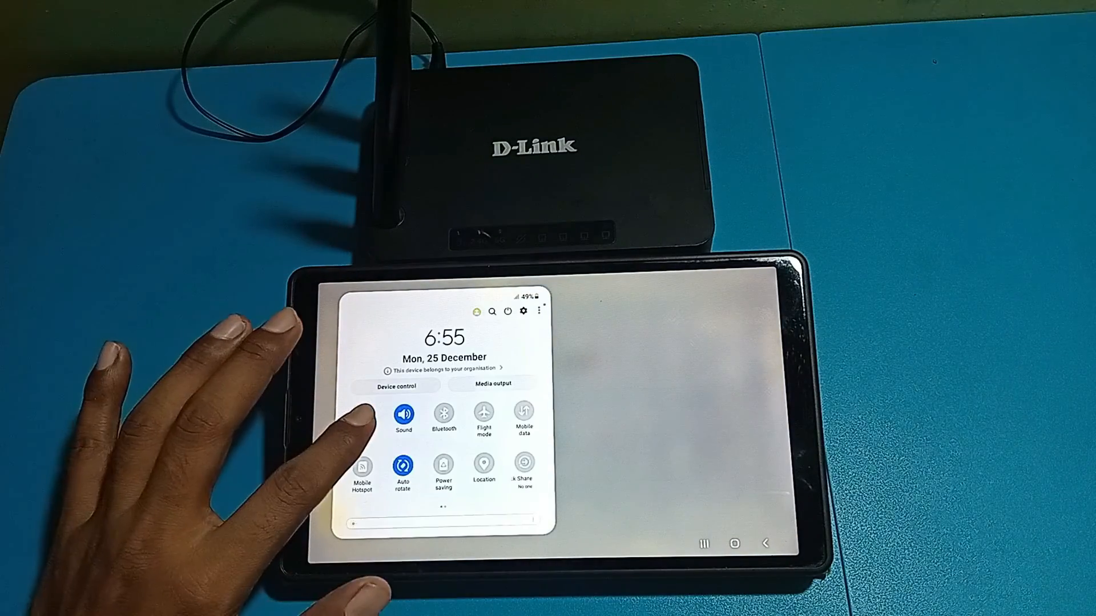
click(364, 417)
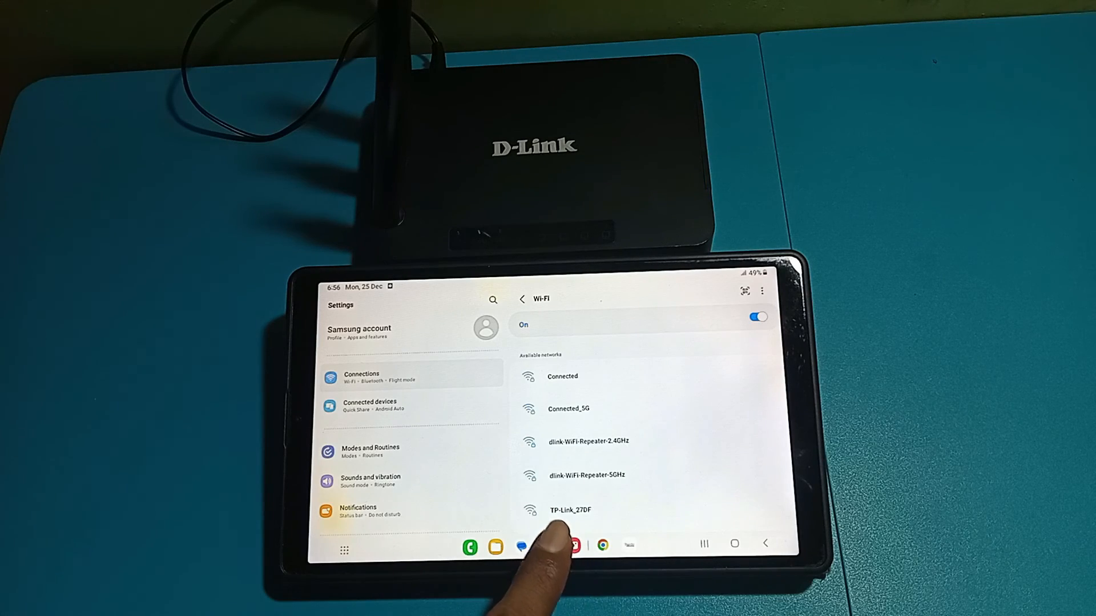
click(587, 475)
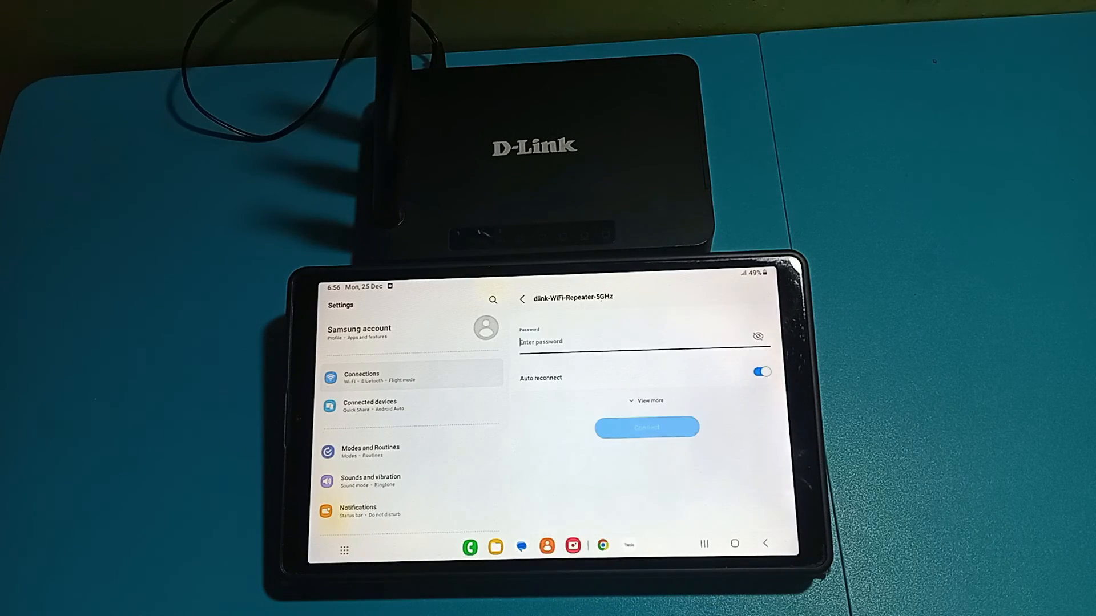
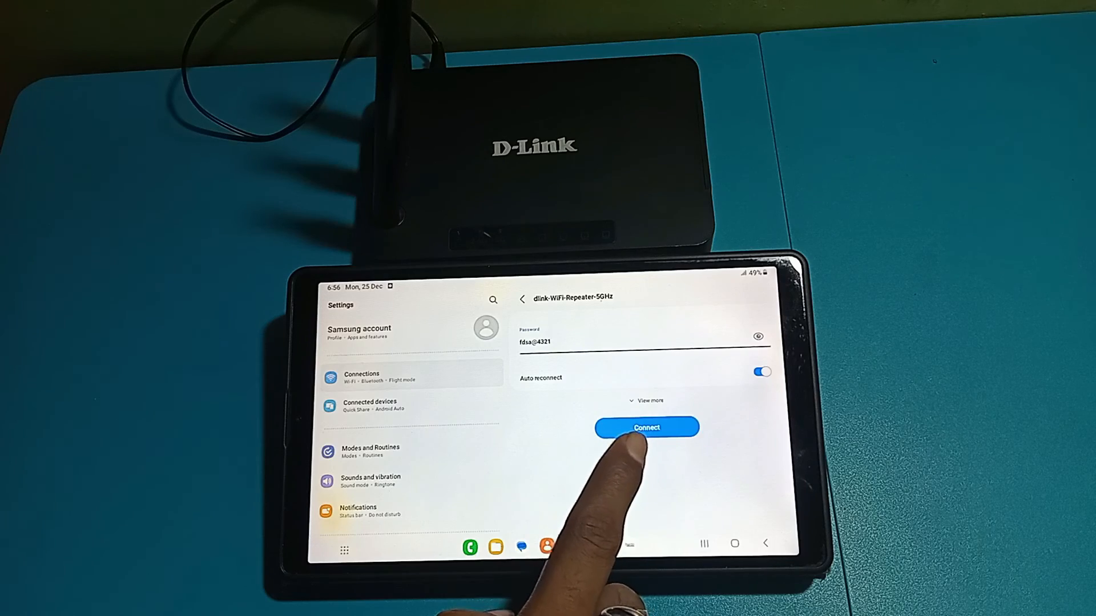
click(646, 427)
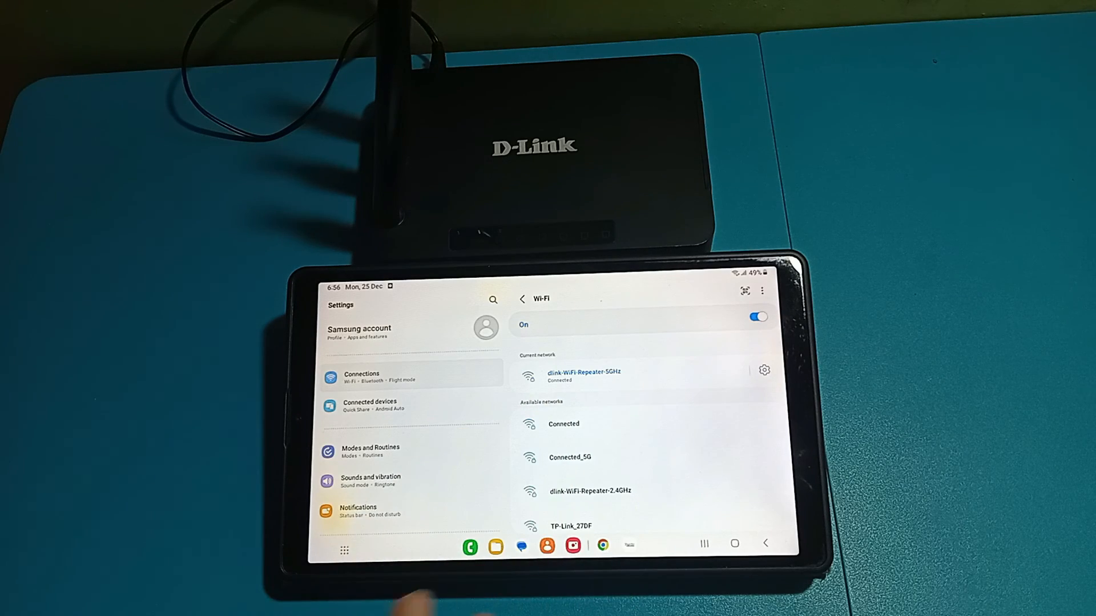
Switch to Chrome on the tablet and open the fast.com internet speed test
click(603, 545)
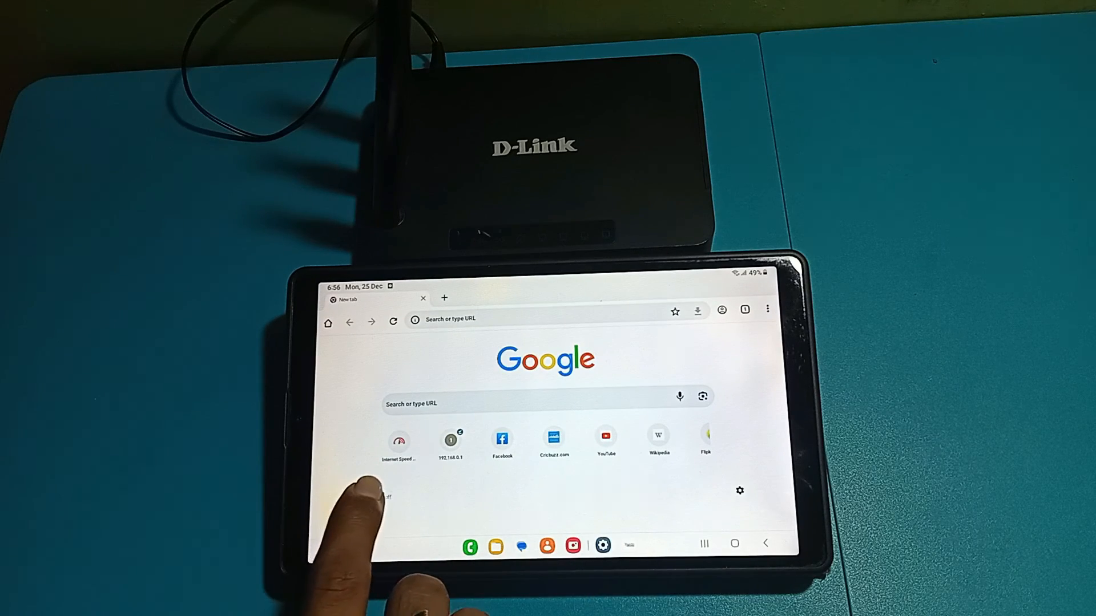
click(399, 441)
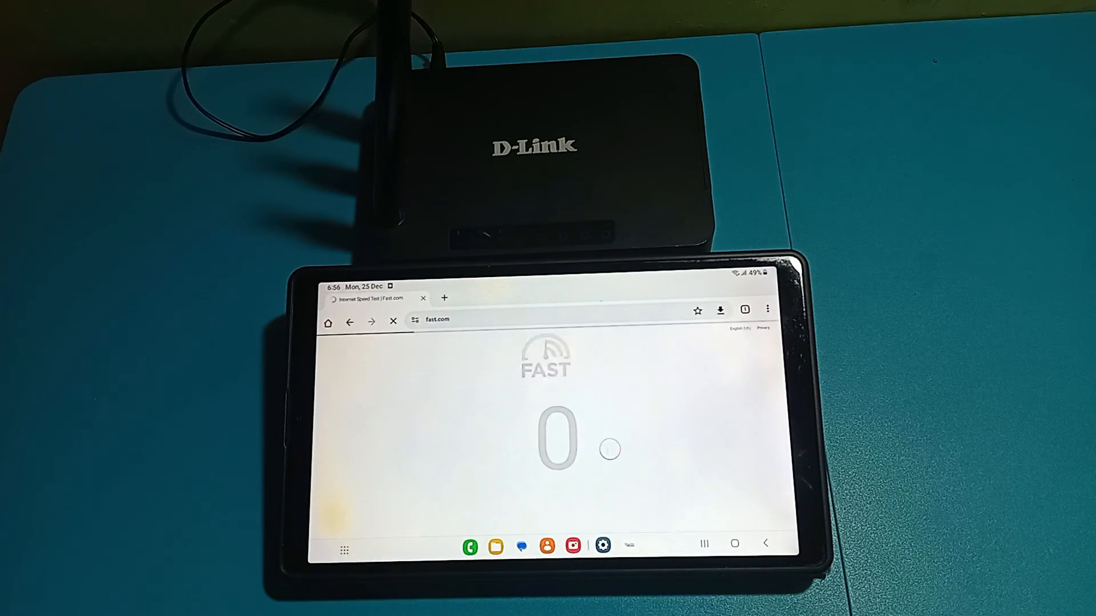